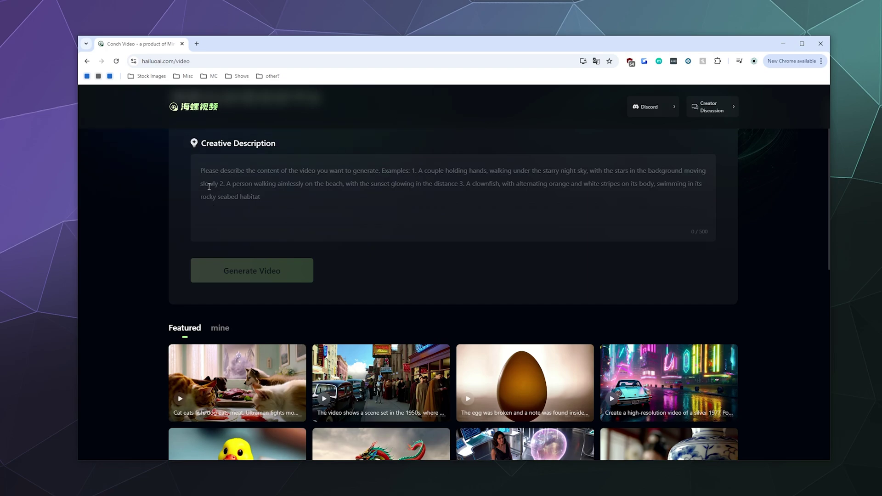
# Watch the cat and dog featured clip, then switch to the 1950s street T-800 robot video.
pyautogui.scroll(1, 204, 152)
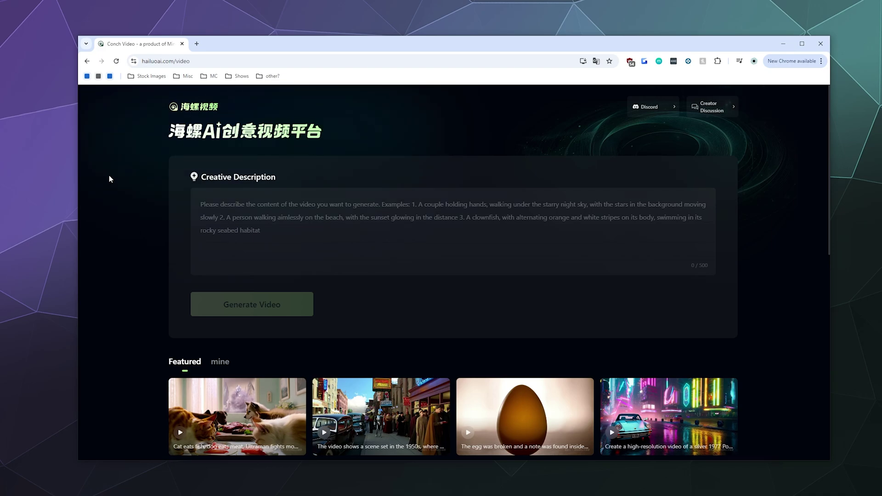
pyautogui.scroll(-4, 111, 180)
pyautogui.scroll(4, 110, 179)
pyautogui.scroll(-2, 110, 193)
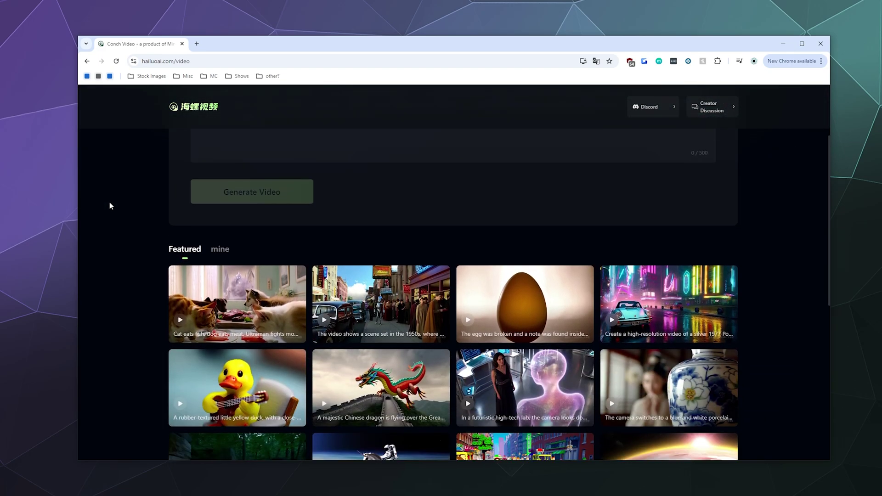
pyautogui.click(217, 274)
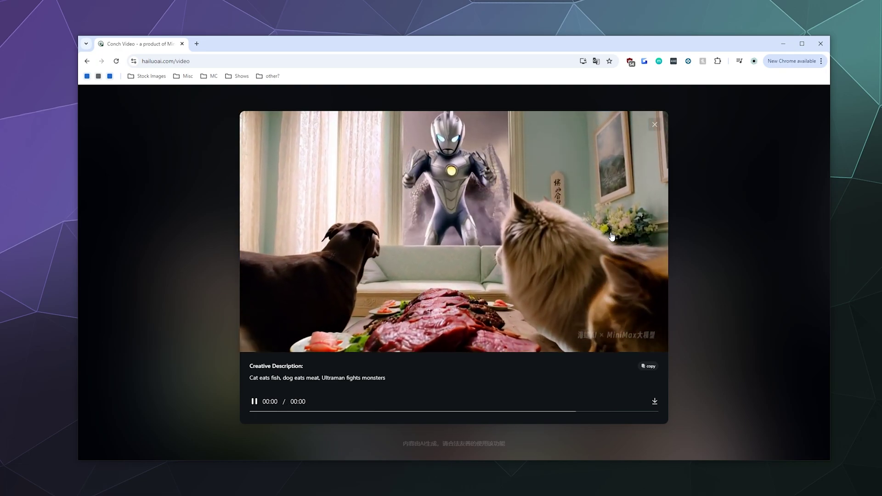
pyautogui.click(705, 214)
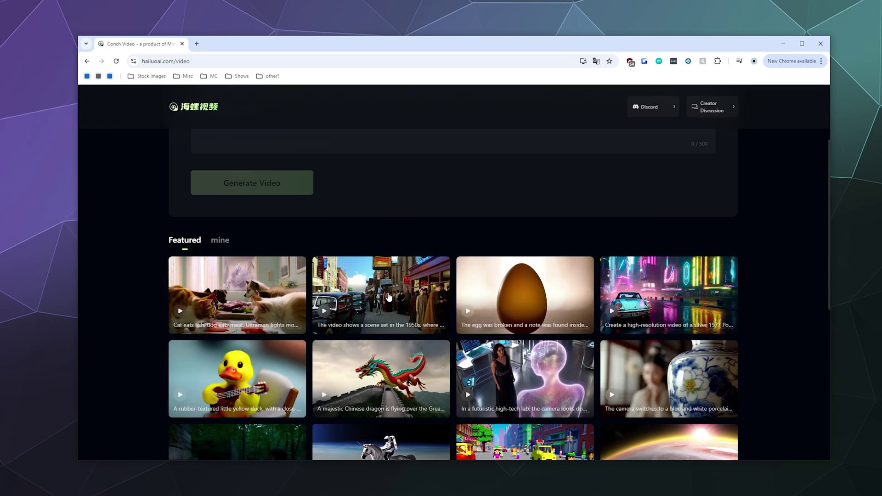
pyautogui.click(388, 296)
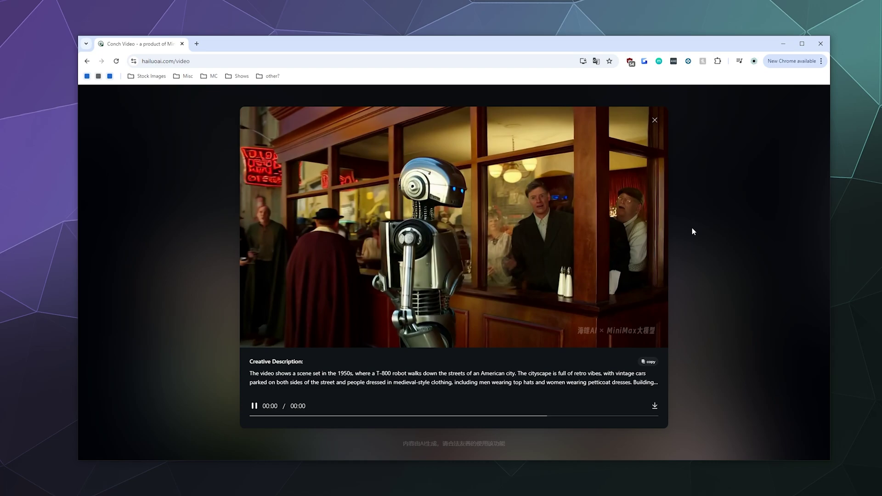
# Close the 1950s street clip and preview the futuristic-lab video.
pyautogui.click(692, 205)
pyautogui.scroll(-4, 556, 193)
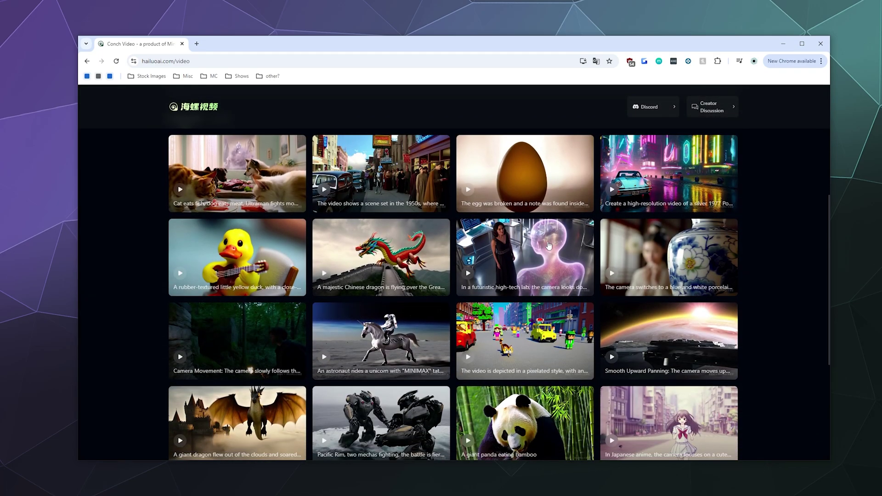
pyautogui.click(549, 246)
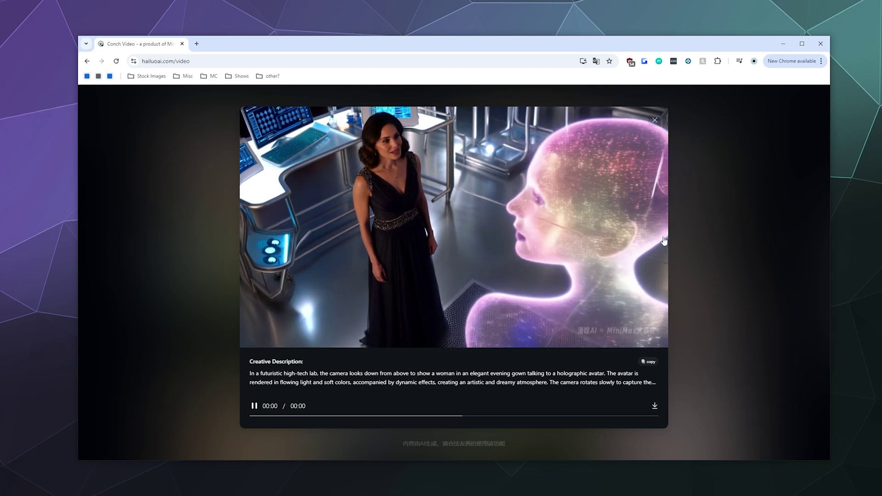
pyautogui.click(693, 241)
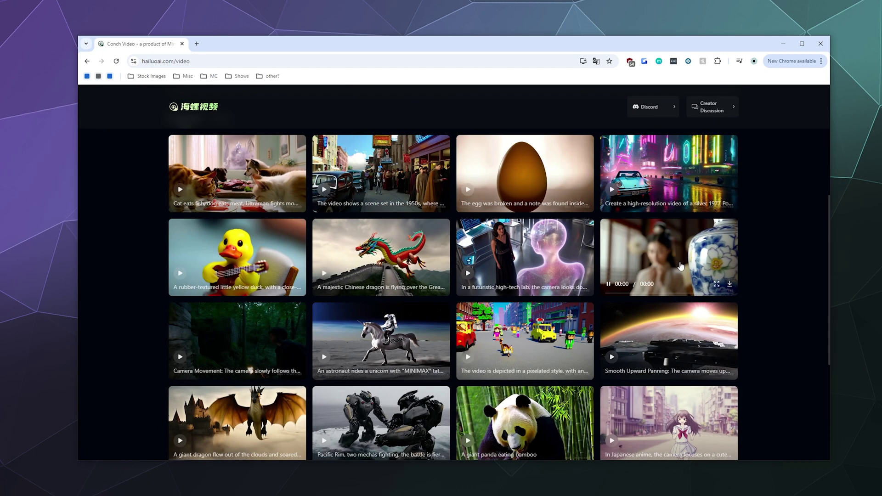
# Preview the Pacific Rim mecha fight clip further down, then close it.
pyautogui.scroll(-1, 384, 421)
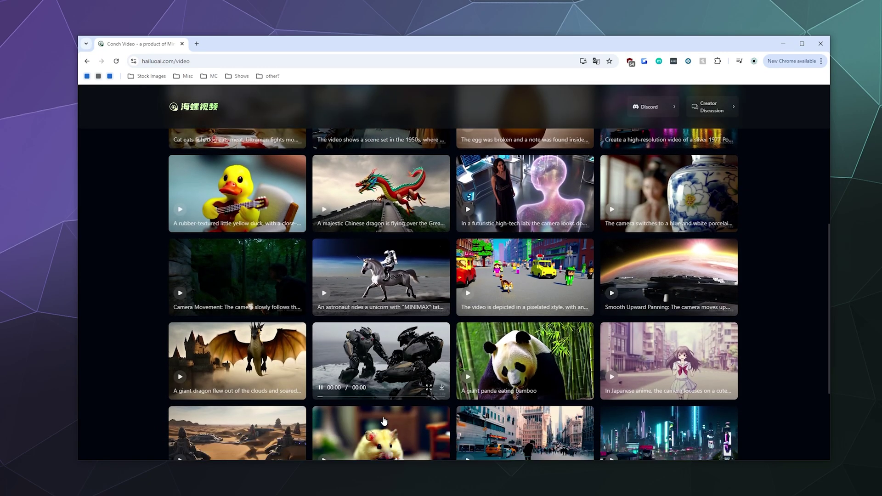
pyautogui.scroll(-1, 385, 421)
pyautogui.click(382, 299)
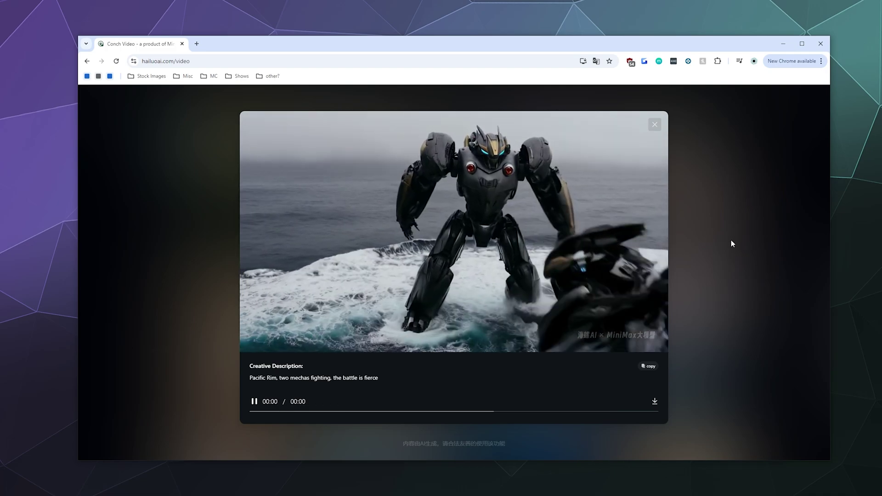
pyautogui.click(728, 256)
# Replace an 'Anime style' draft with the Gundam robots sci-fi city prompt, aliens invading all around.
pyautogui.scroll(10, 663, 264)
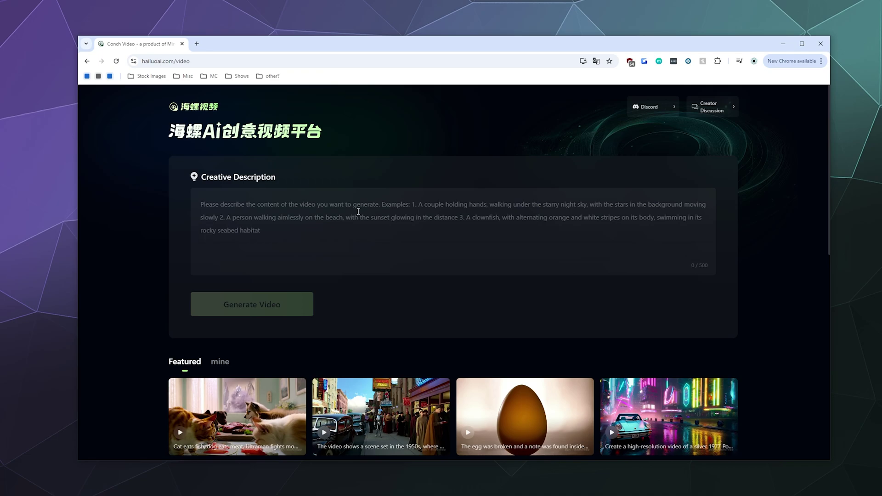
pyautogui.write('Anime styu')
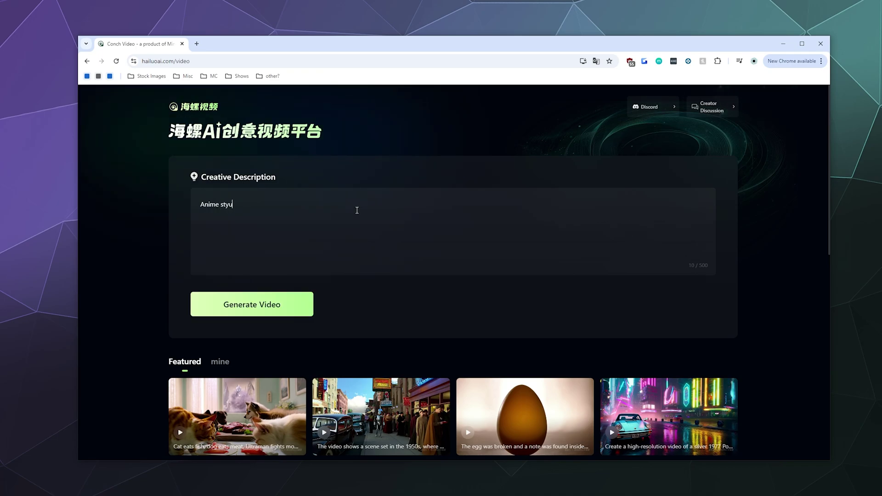
pyautogui.press('BackSpace')
pyautogui.write('le Gu')
pyautogui.hotkey('ctrl', 'a')
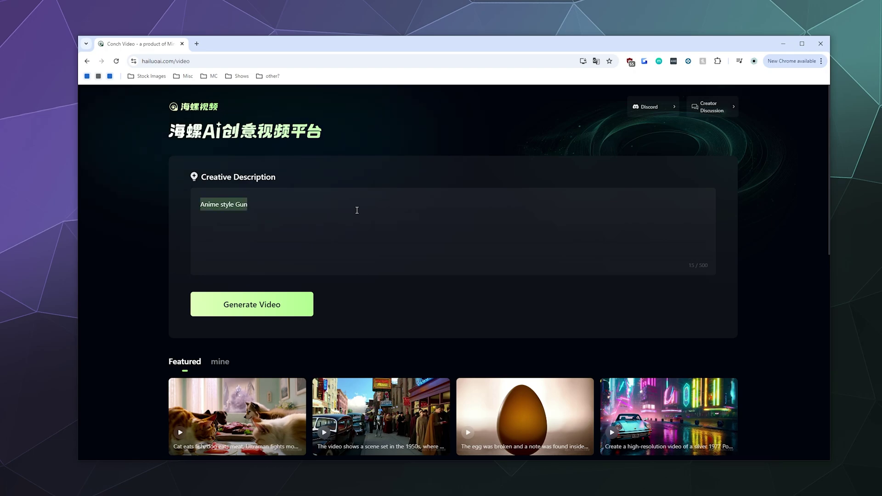
pyautogui.press('BackSpace')
pyautogui.write('Gund')
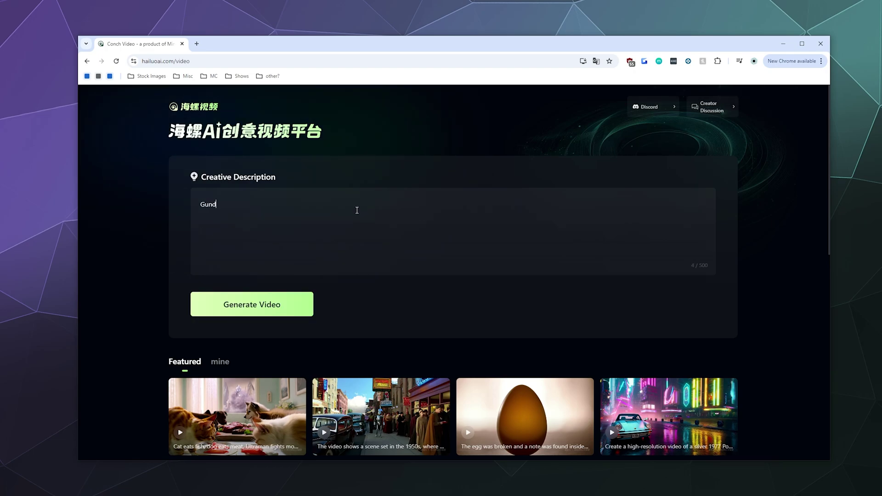
pyautogui.write('am Robots fighting in a futuristic sci')
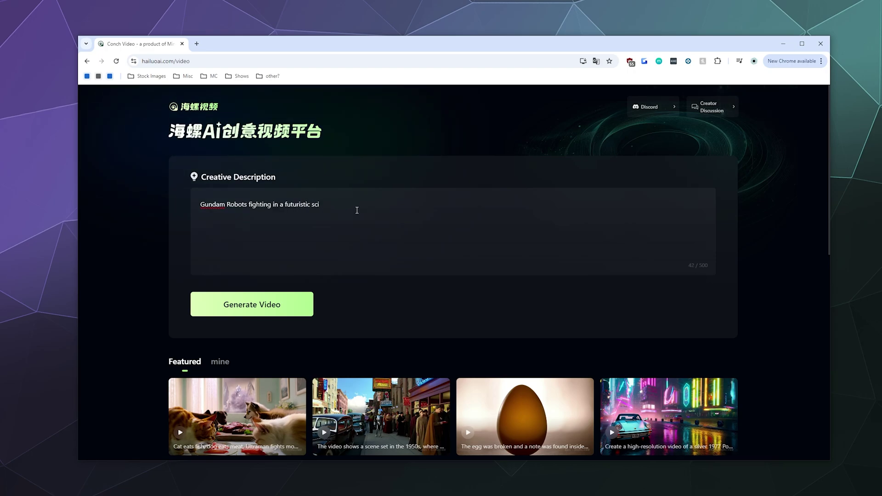
pyautogui.write('ence fiction city. With aliens invading all around them.')
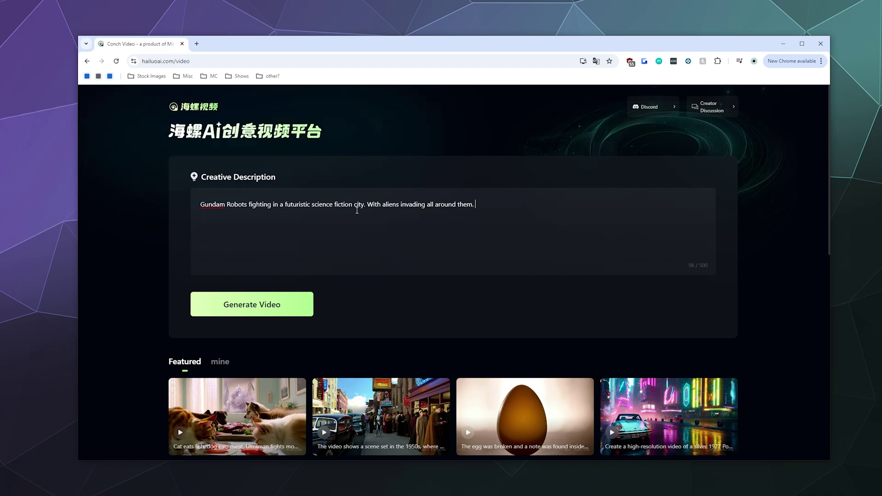
# Generate the Gundam robots video so its progress card appears under mine.
pyautogui.click(240, 314)
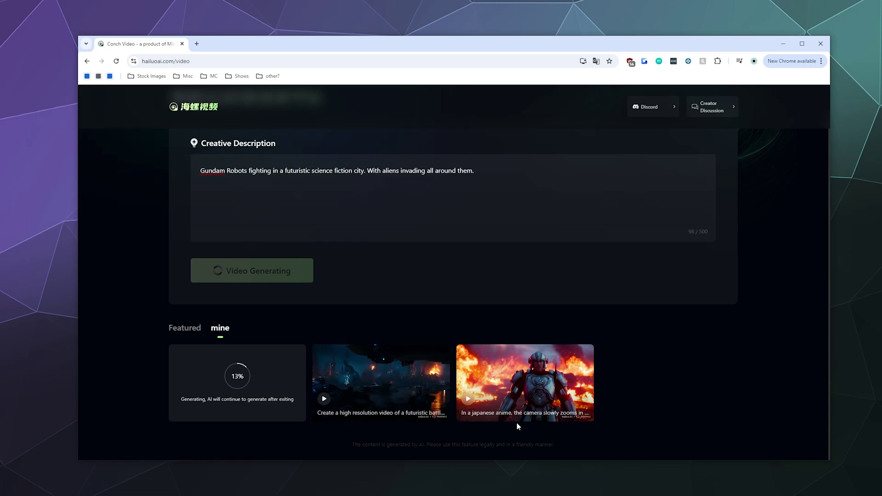
pyautogui.click(544, 379)
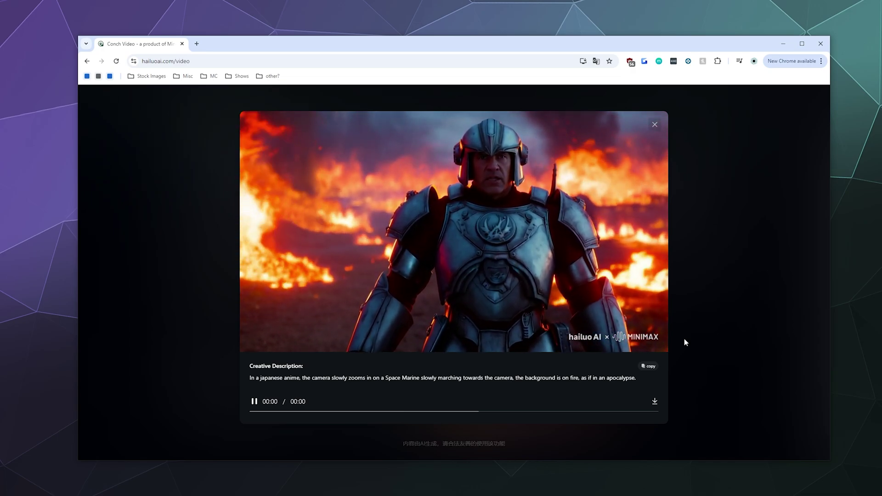
pyautogui.click(702, 260)
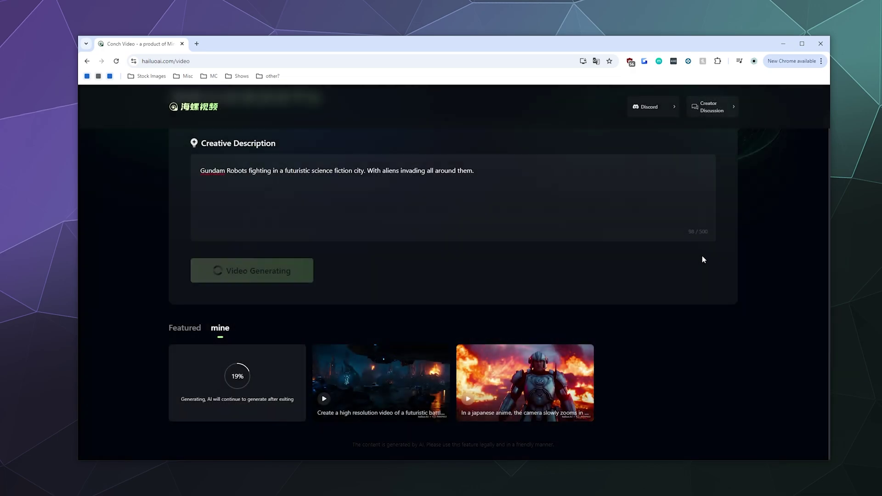
# Open the earlier battle-mecha video, second thumbnail in the mine gallery.
pyautogui.click(356, 381)
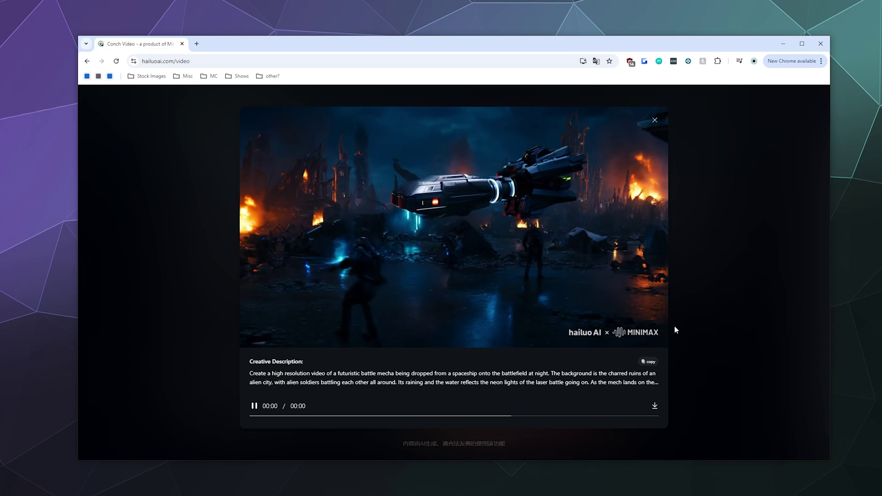
# Copy the battle-mecha clip's creative description, then close the clip.
pyautogui.click(653, 365)
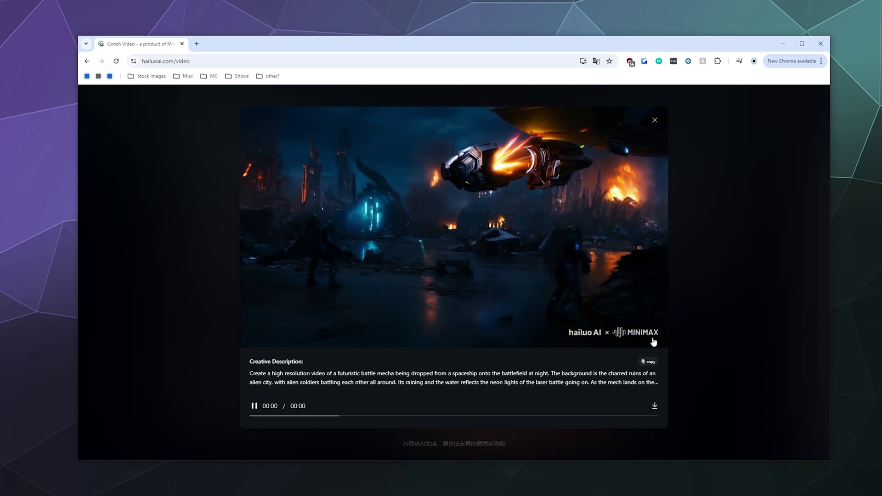
pyautogui.click(655, 120)
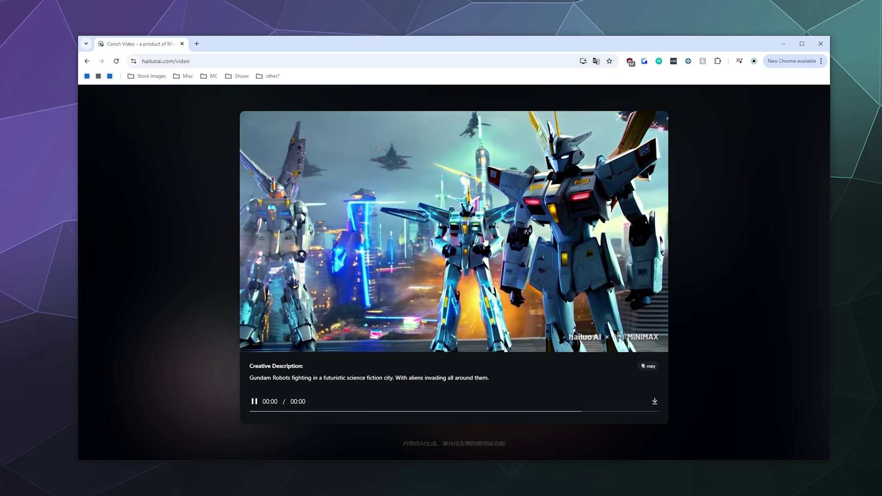
# Pause the finished Gundam robots video partway through playback.
pyautogui.click(662, 132)
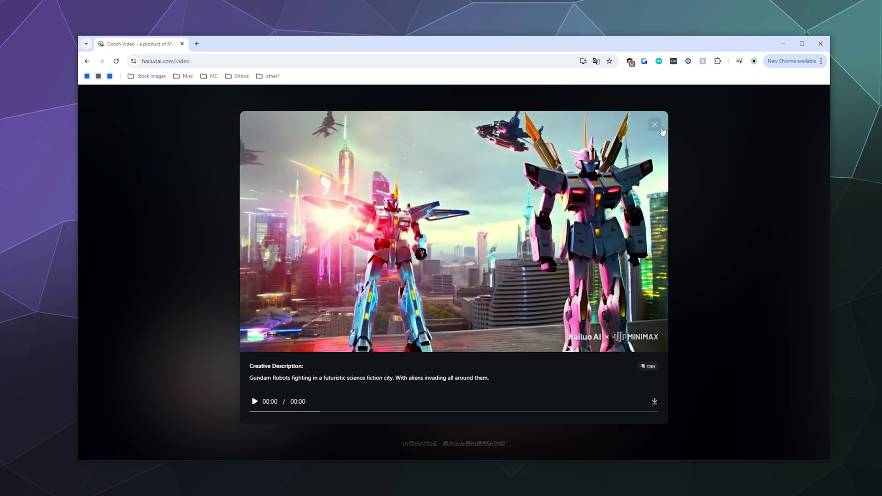
# Close the Gundam video viewer and switch the gallery to Featured examples.
pyautogui.click(655, 125)
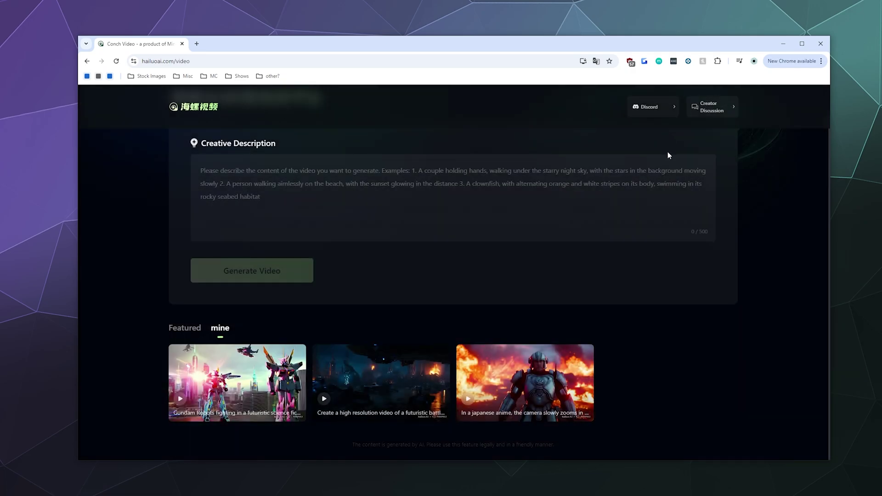
pyautogui.click(199, 332)
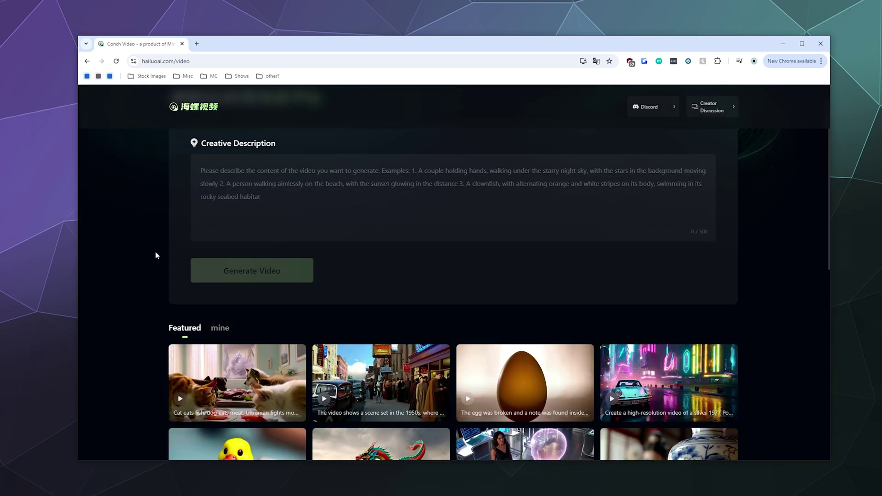
pyautogui.scroll(-5, 155, 252)
pyautogui.scroll(-1, 154, 256)
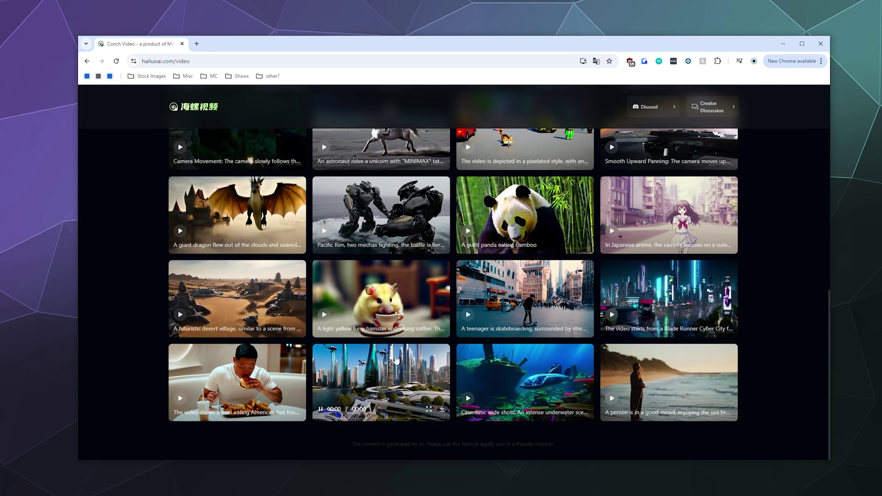
# Preview several featured example clips, then return to the empty description box.
pyautogui.moveTo(402, 307)
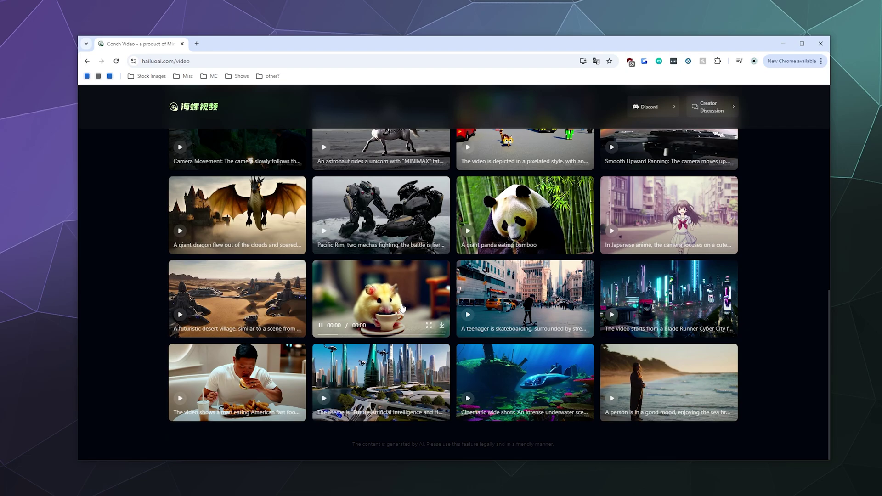
pyautogui.moveTo(234, 307)
pyautogui.moveTo(235, 209)
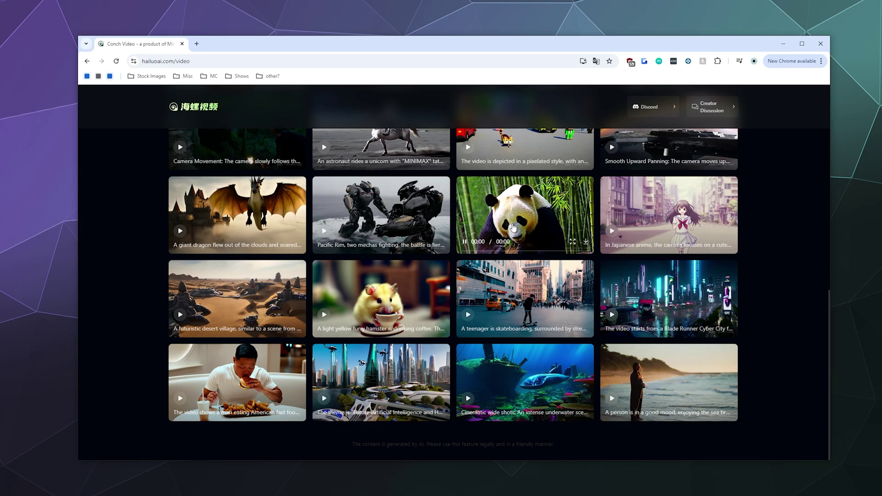
pyautogui.moveTo(709, 225)
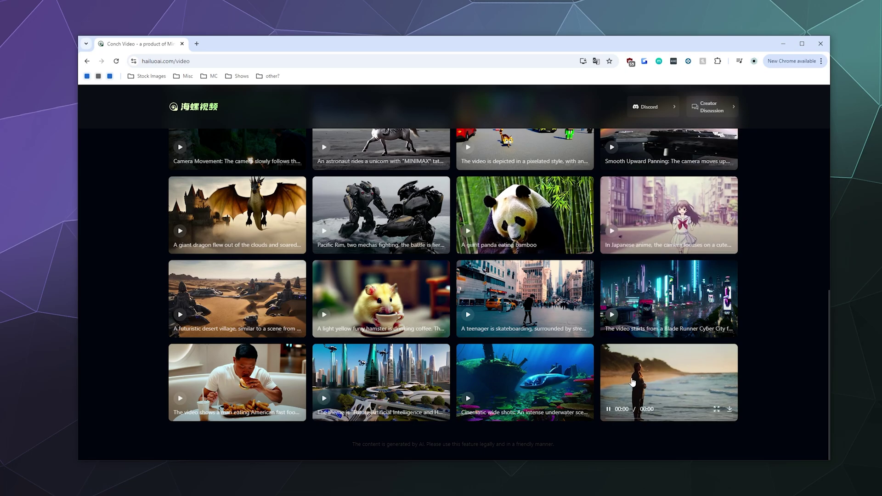
pyautogui.moveTo(570, 370)
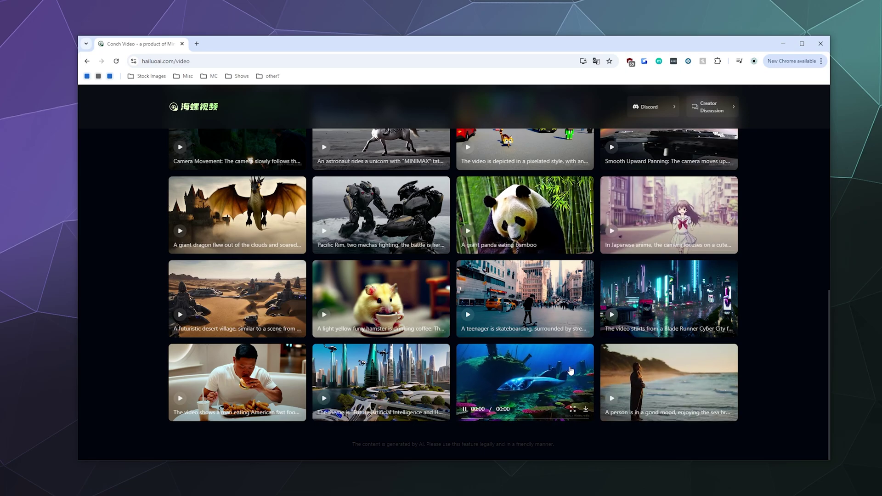
pyautogui.scroll(6, 571, 371)
pyautogui.scroll(4, 570, 370)
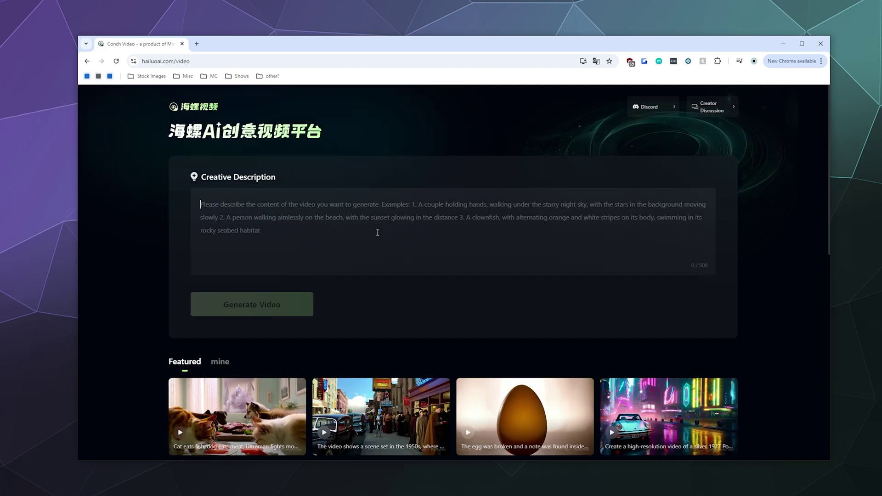
# Write the wizard prompt: reading a tome in a giant leather chair, looking up, casting a fireball.
pyautogui.click(377, 232)
pyautogui.write('A wizard rea')
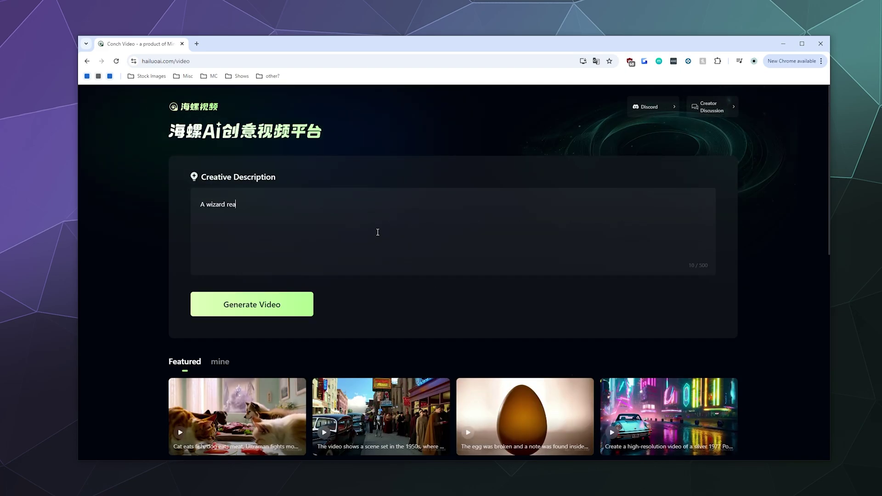
pyautogui.write('ding an ancient tome inside of his magical libra')
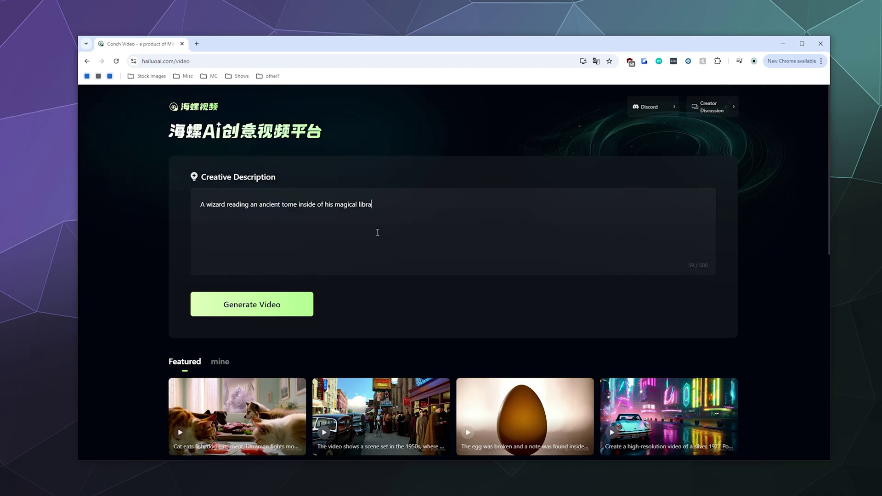
pyautogui.write('ry while sitting in a giant leatherb')
pyautogui.press('BackSpace')
pyautogui.write('chair')
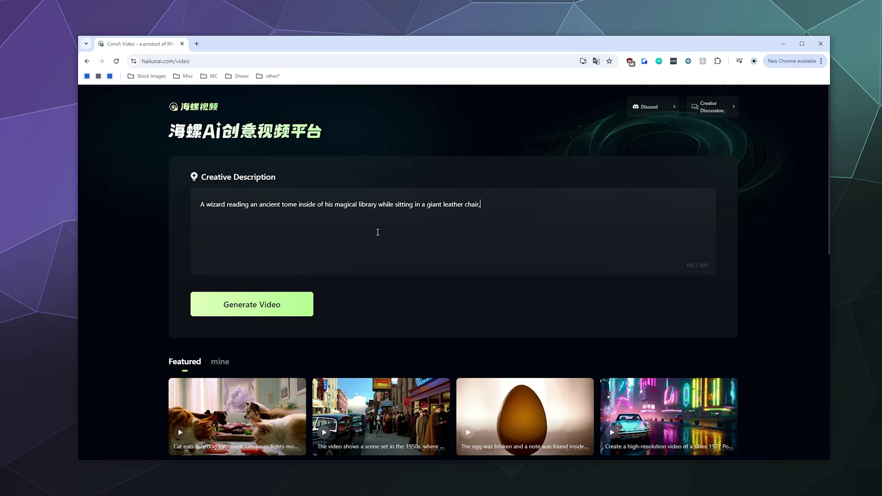
pyautogui.write(', looks up from what he is reading as the camera ')
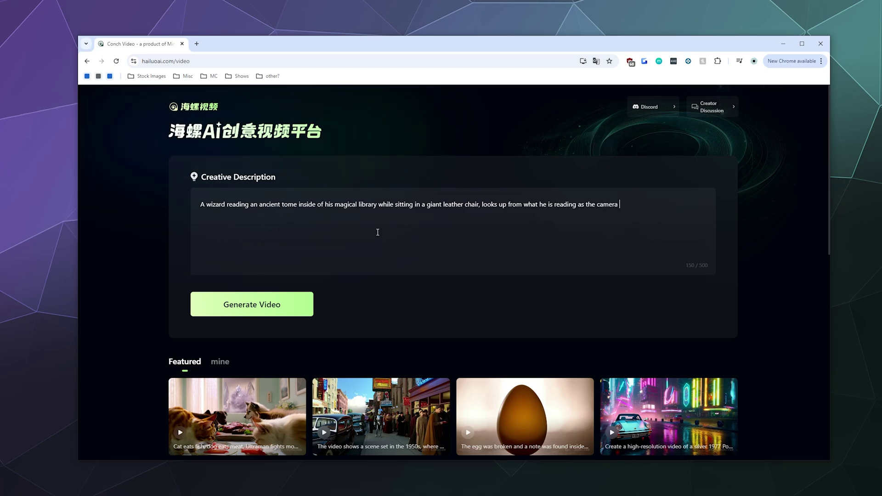
pyautogui.write('pans closer, and then sudden')
pyautogui.write('ly castws')
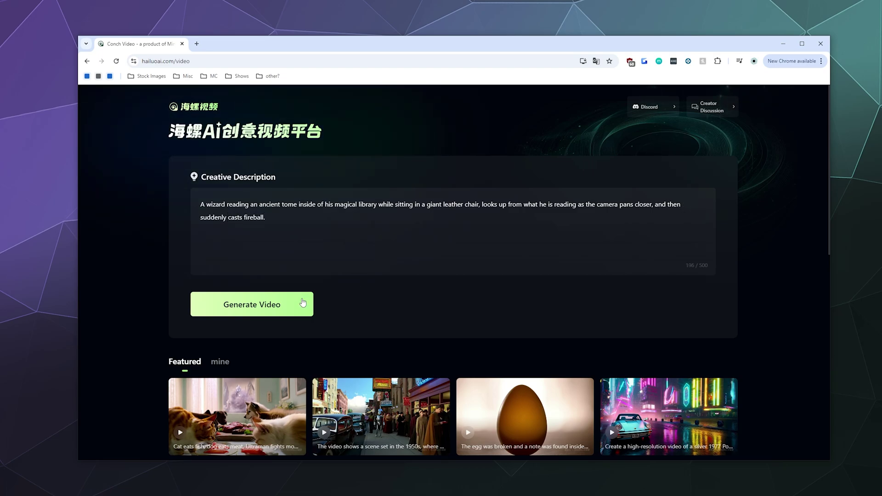
# Generate the wizard fireball video and wait until it leads the mine gallery.
pyautogui.click(288, 311)
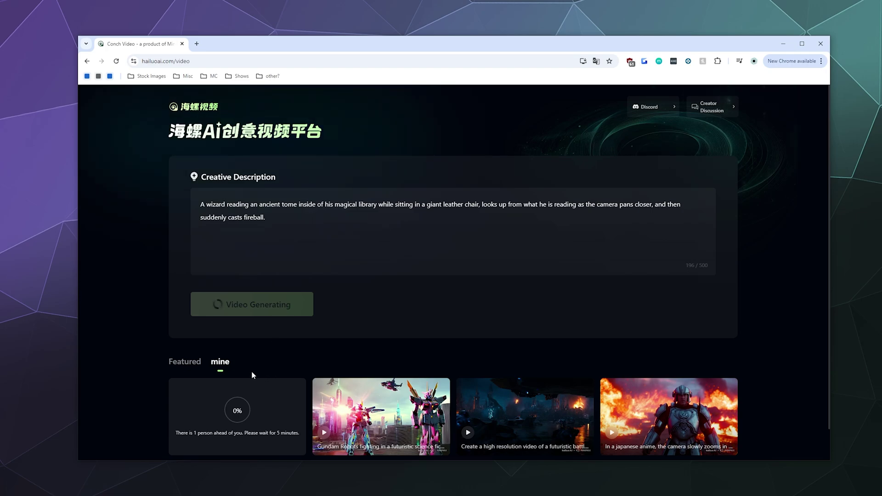
pyautogui.scroll(-1, 252, 375)
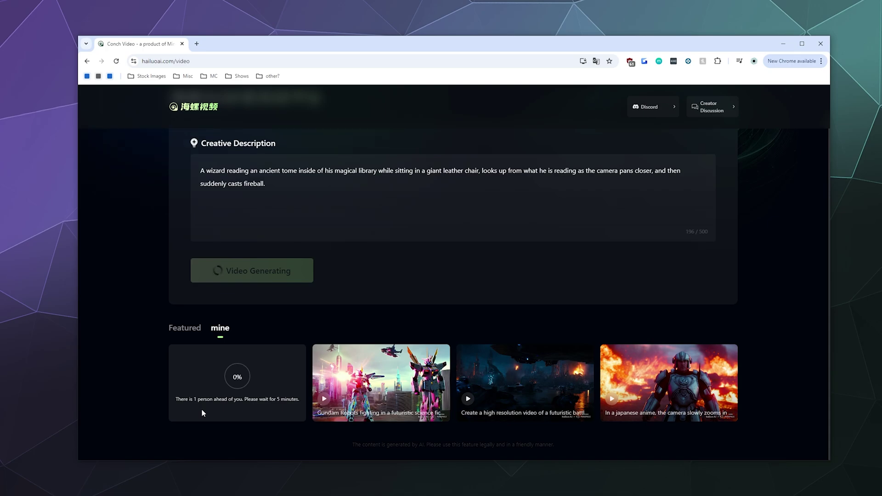
pyautogui.scroll(1, 202, 410)
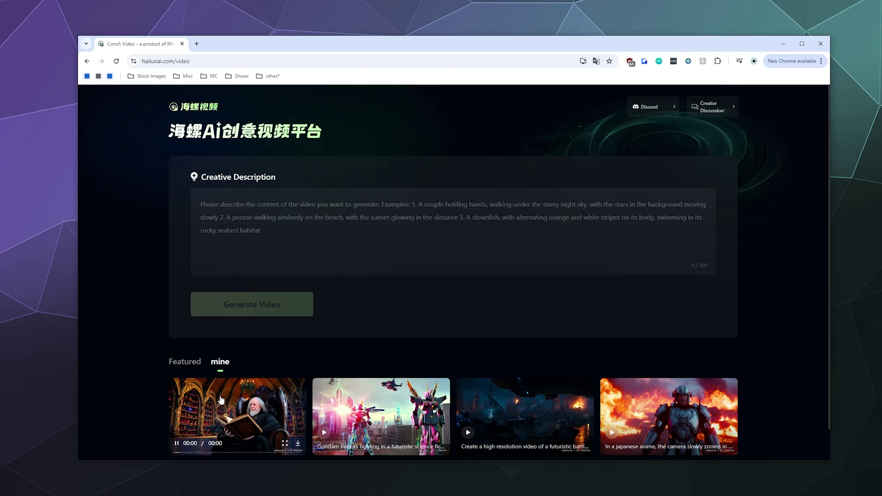
pyautogui.click(196, 392)
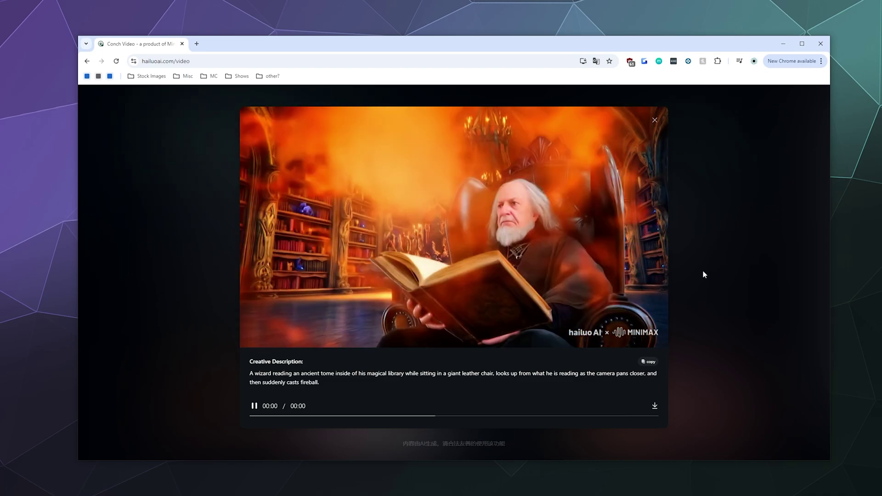
pyautogui.click(704, 274)
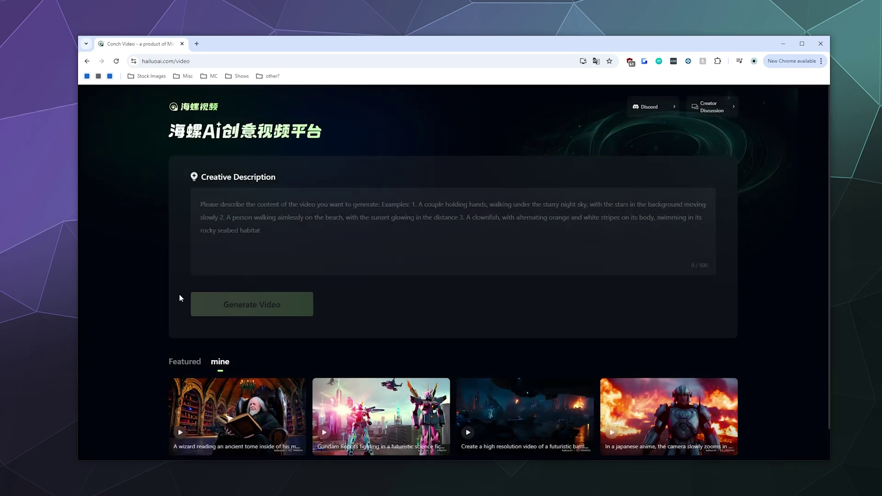
# Switch to the Featured gallery, preview its example clips, and return to the empty 0/500 description box.
pyautogui.click(184, 361)
pyautogui.scroll(-5, 145, 239)
pyautogui.moveTo(509, 164)
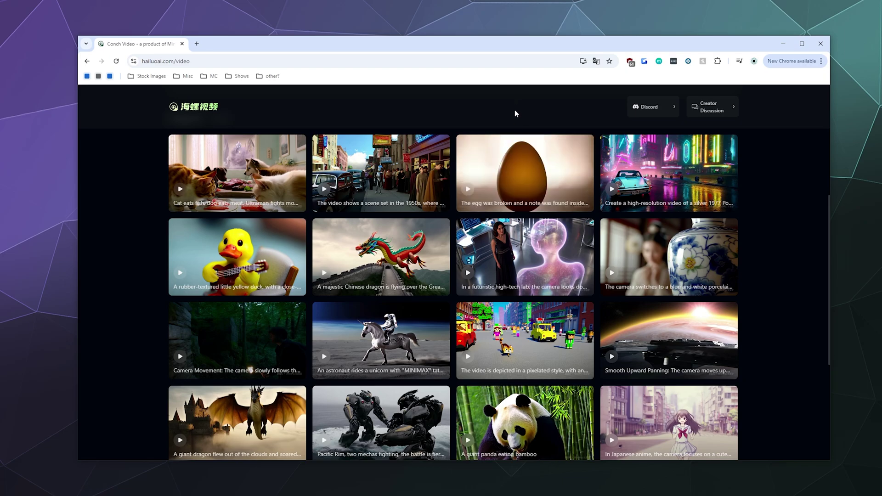
pyautogui.scroll(5, 745, 261)
pyautogui.scroll(-3, 743, 265)
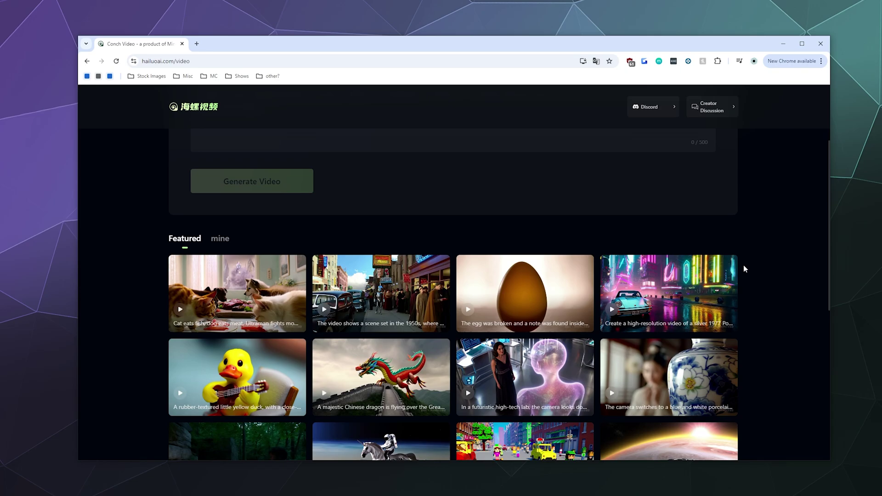
pyautogui.scroll(-2, 744, 266)
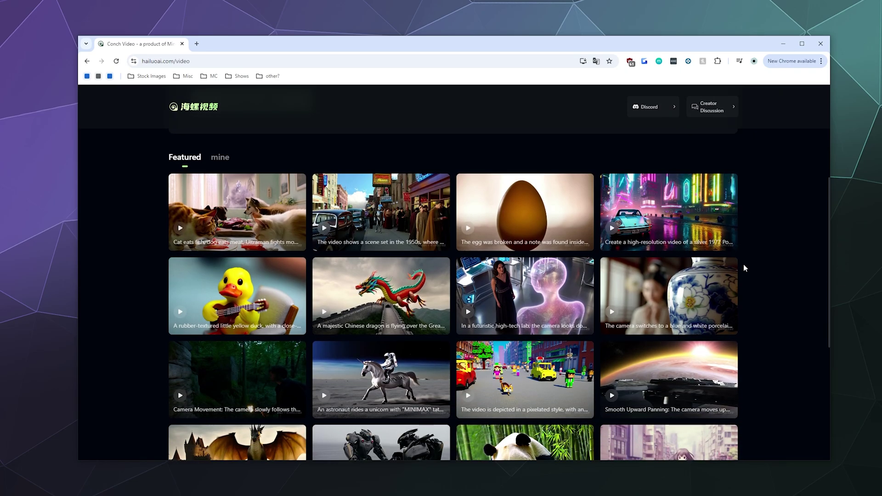
pyautogui.scroll(-5, 744, 266)
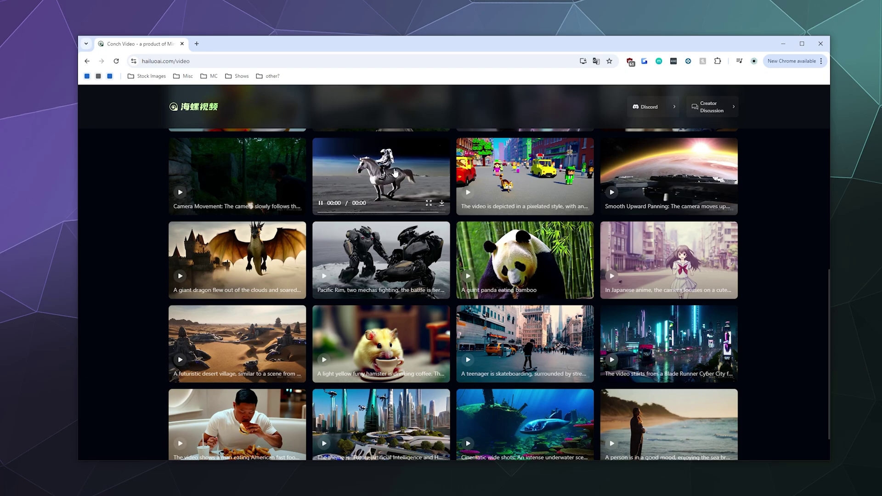
pyautogui.scroll(9, 395, 173)
pyautogui.scroll(-4, 317, 330)
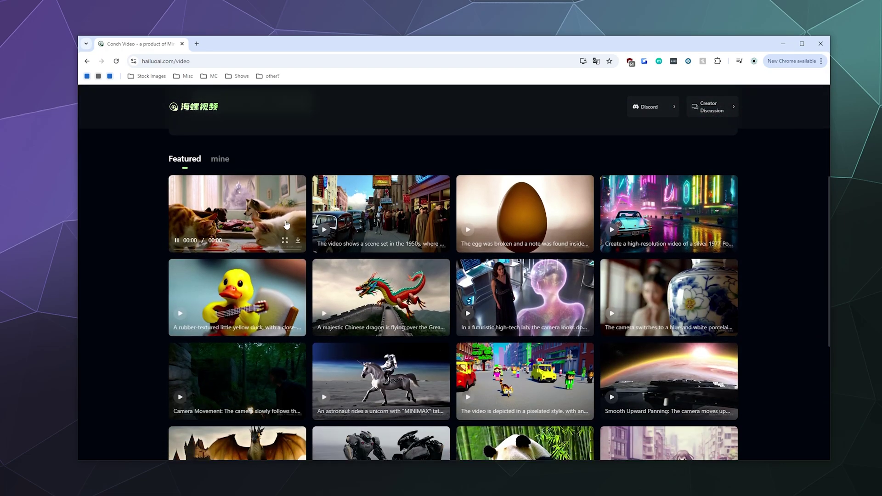
pyautogui.scroll(4, 285, 224)
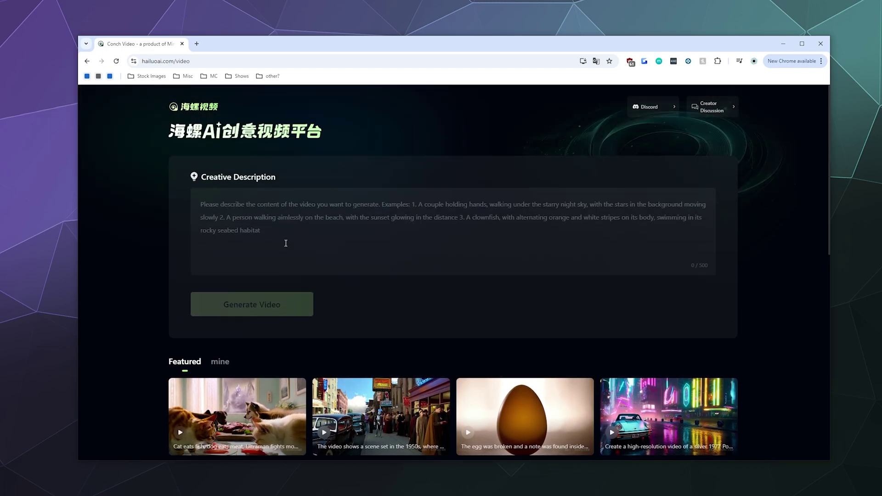
# Enter the prompt 'Two anime mechs fighting in a ruined destroyed city. Its raining...' in Creative Description.
pyautogui.click(273, 222)
pyautogui.write('Two anime')
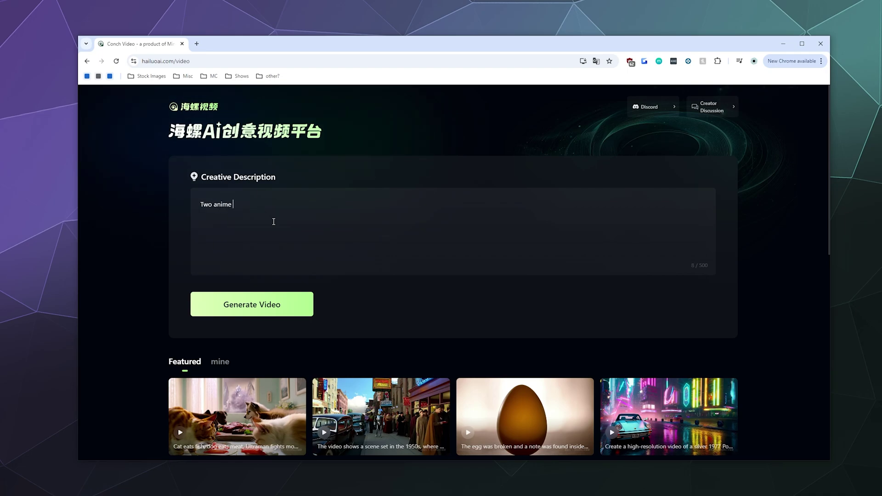
pyautogui.write(' mechs fighting in a ruined destroyed city. Its rain')
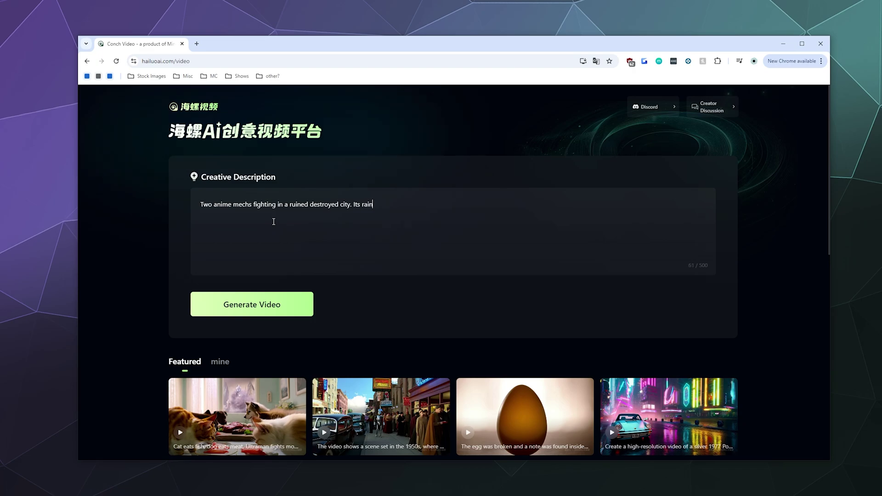
pyautogui.write('ing and the rain reflects the neon weapo')
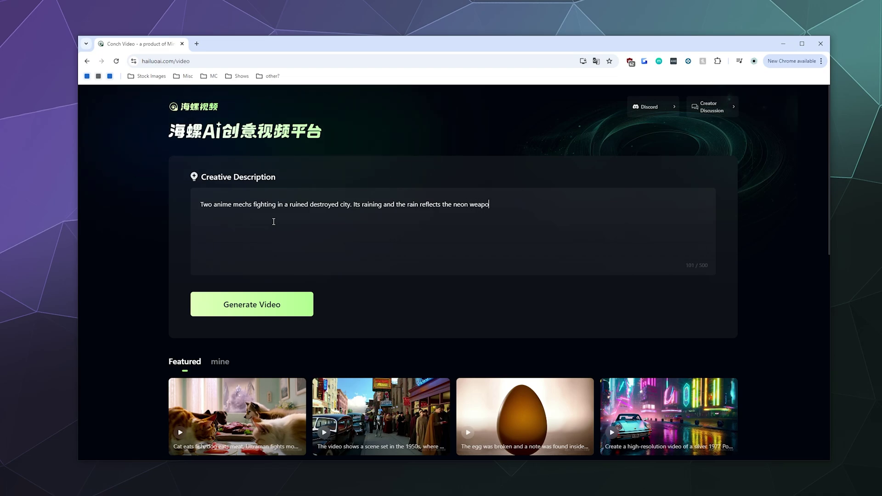
pyautogui.write('nry and laser blasts.')
# Generate the anime mechs video and play its first thumbnail in the mine gallery.
pyautogui.click(266, 309)
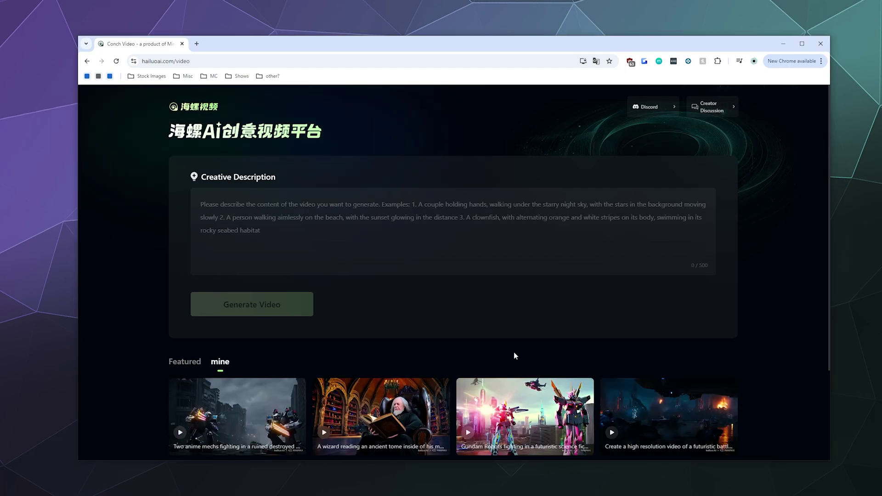
pyautogui.scroll(-1, 321, 358)
pyautogui.click(260, 378)
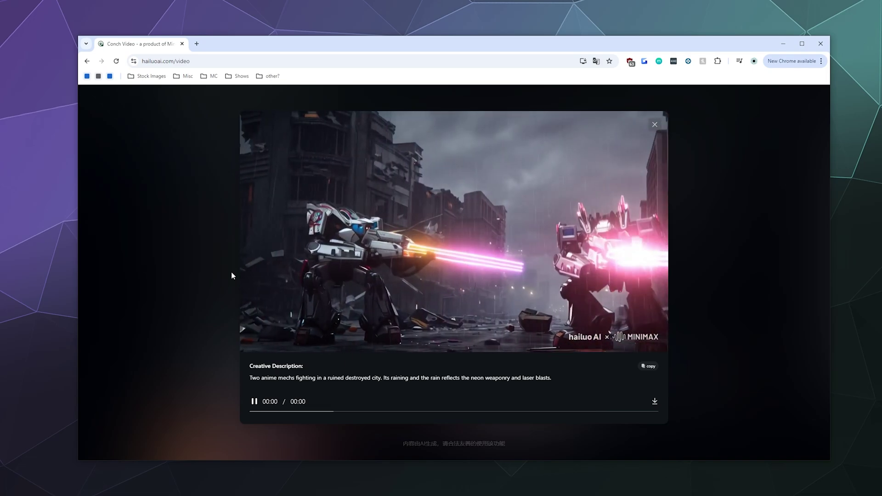
# Close the mechs video and begin the prompt 'Two robots kung fu fighting. In the background is a massive buck...'.
pyautogui.click(655, 125)
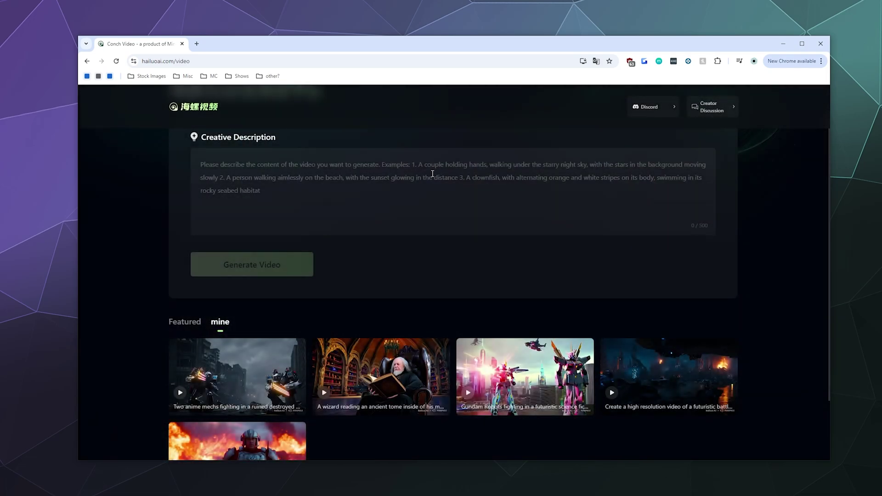
pyautogui.write('Two robots k')
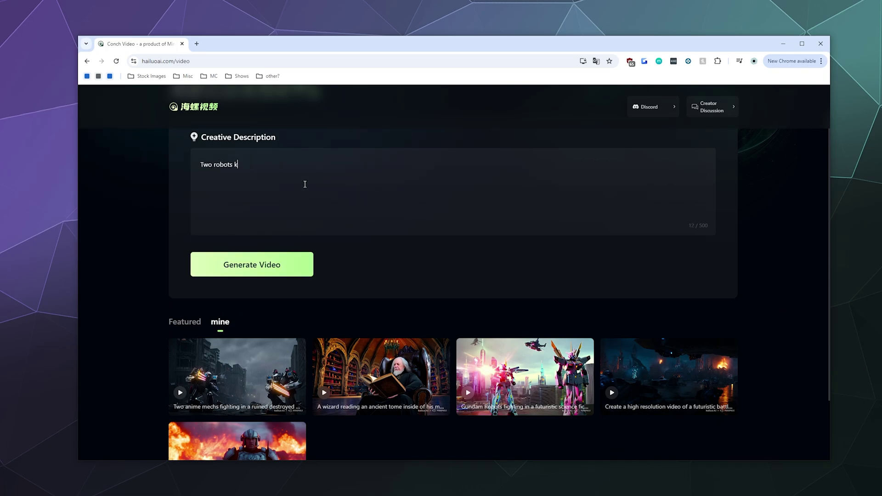
pyautogui.write('ung fu fighting. In the =ba')
pyautogui.press('BackSpace')
pyautogui.press('BackSpace')
pyautogui.write('background is a massive buck')
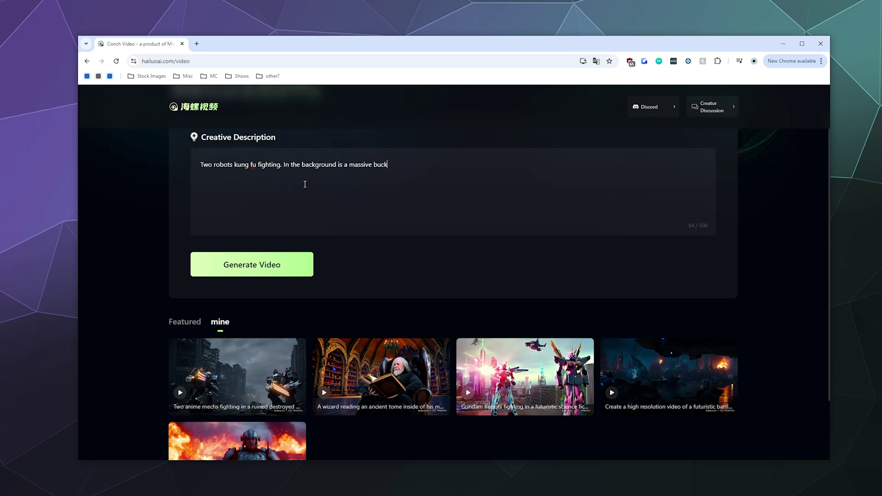
# Finish the prompt with the overflowing fried chicken, gravy, mashed potatoes, and the explosion of flavor, fixing typos.
pyautogui.write('riend chicken. Thats overlflowing with cbhi')
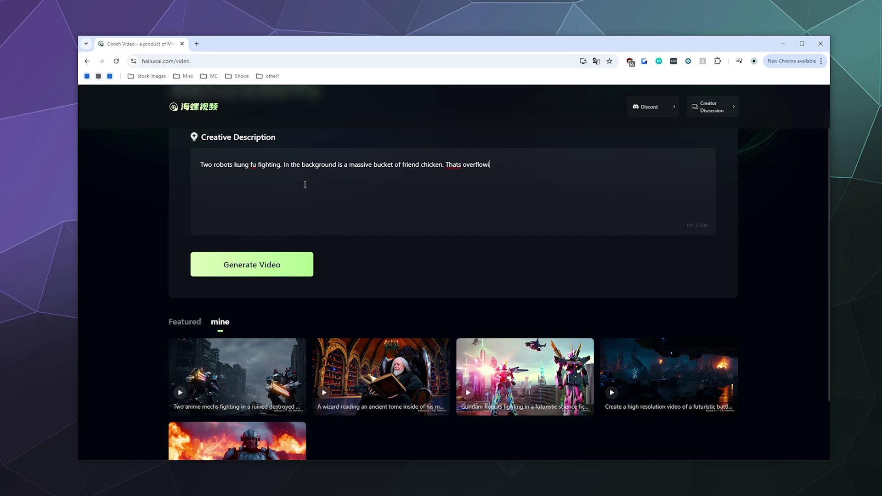
pyautogui.press('BackSpace')
pyautogui.press('BackSpace')
pyautogui.press('BackSpace')
pyautogui.write('hi')
pyautogui.press('BackSpace')
pyautogui.write('c')
pyautogui.press('BackSpace')
pyautogui.write('icken, grave')
pyautogui.press('BackSpace')
pyautogui.write('y, and mashed potatoes. ')
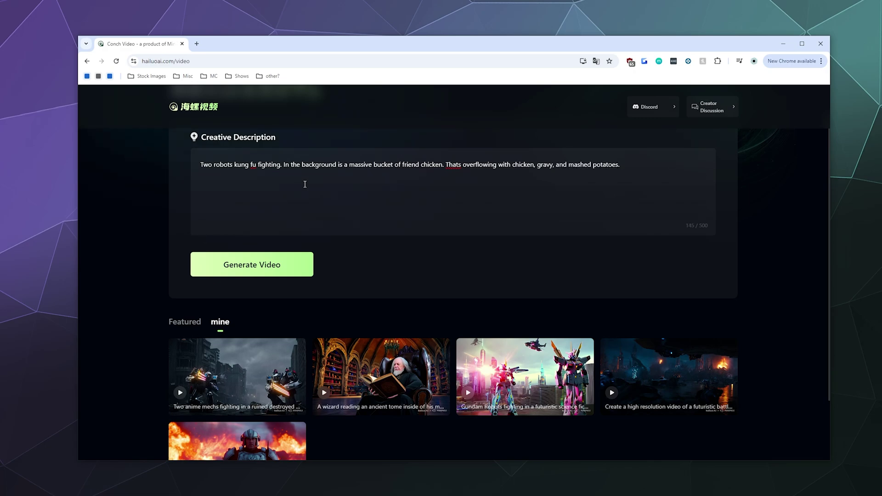
pyautogui.write('Then everything explodes with an ex')
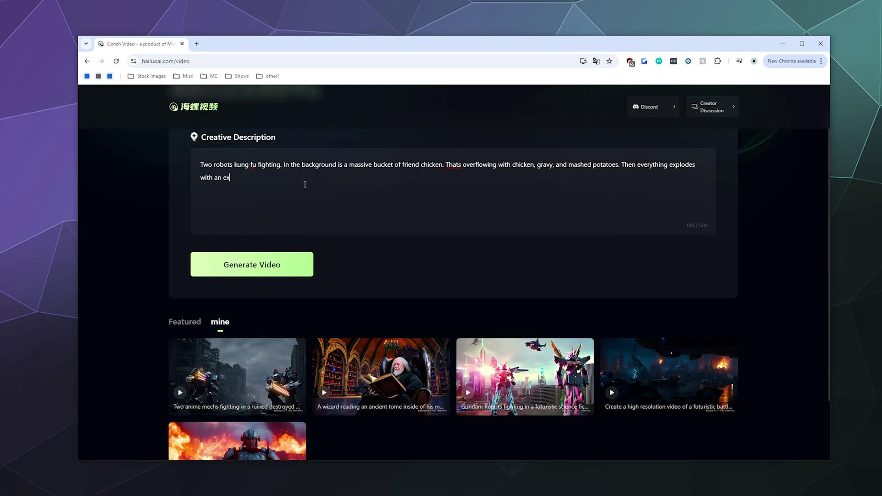
pyautogui.write('plosion of flavor.')
# Generate the robots kung fu video and wait until it finishes at the top of the mine gallery.
pyautogui.click(283, 271)
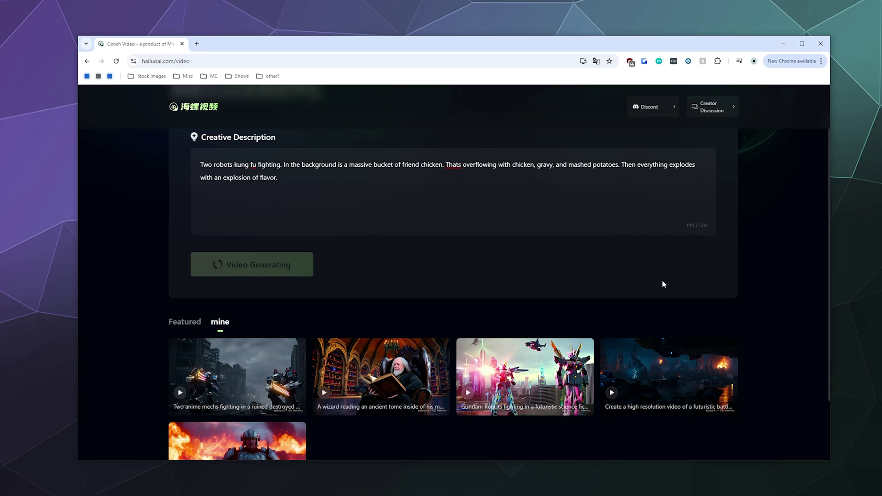
pyautogui.scroll(-3, 663, 283)
pyautogui.scroll(-3, 662, 284)
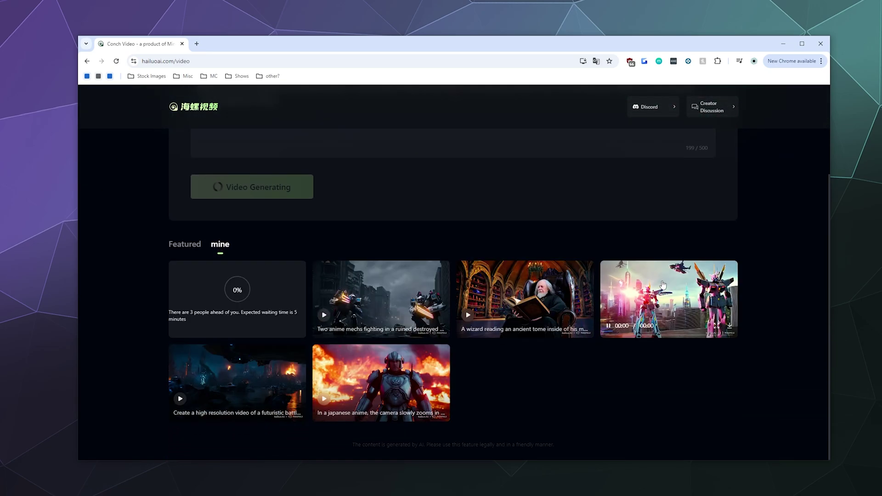
pyautogui.scroll(5, 630, 347)
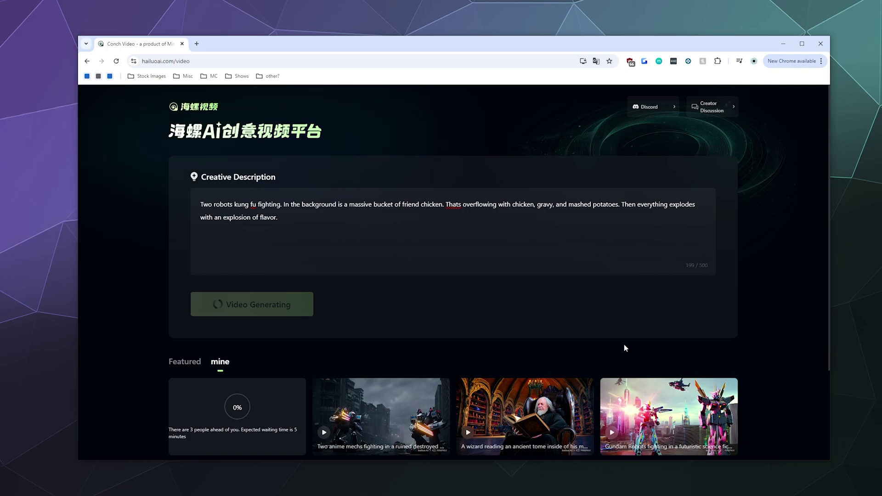
pyautogui.scroll(-3, 623, 381)
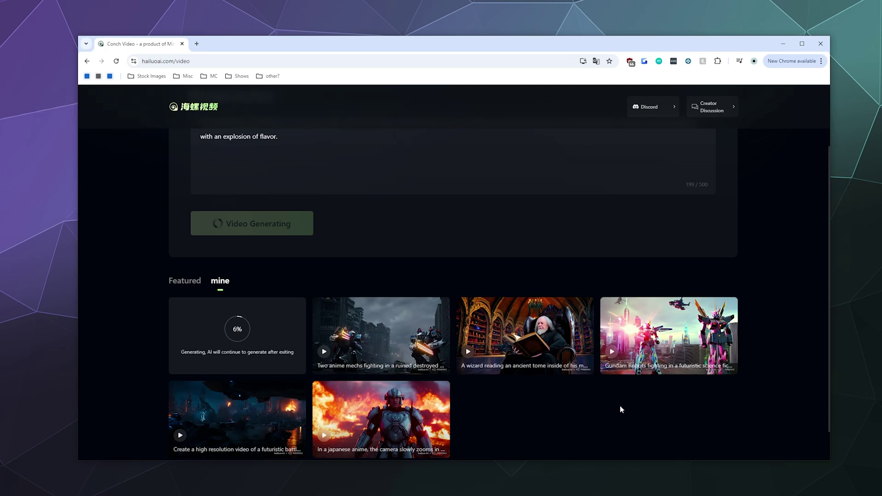
pyautogui.scroll(2, 596, 335)
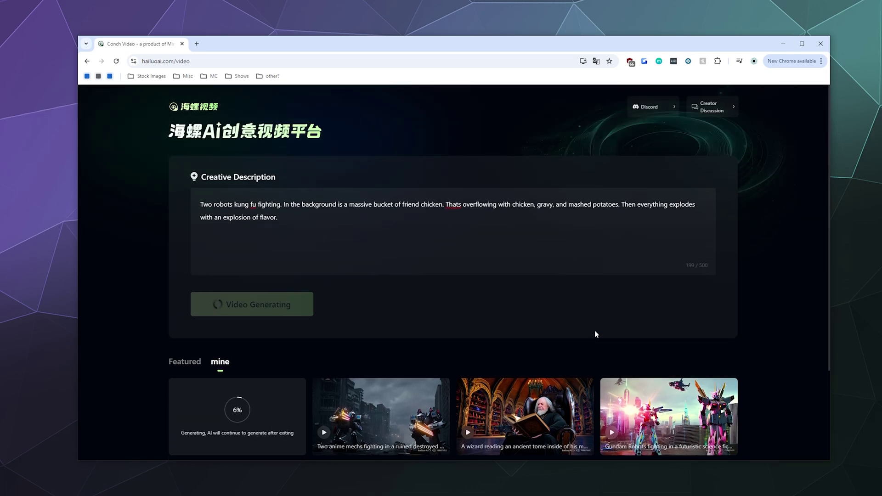
pyautogui.scroll(-3, 596, 335)
pyautogui.scroll(3, 594, 331)
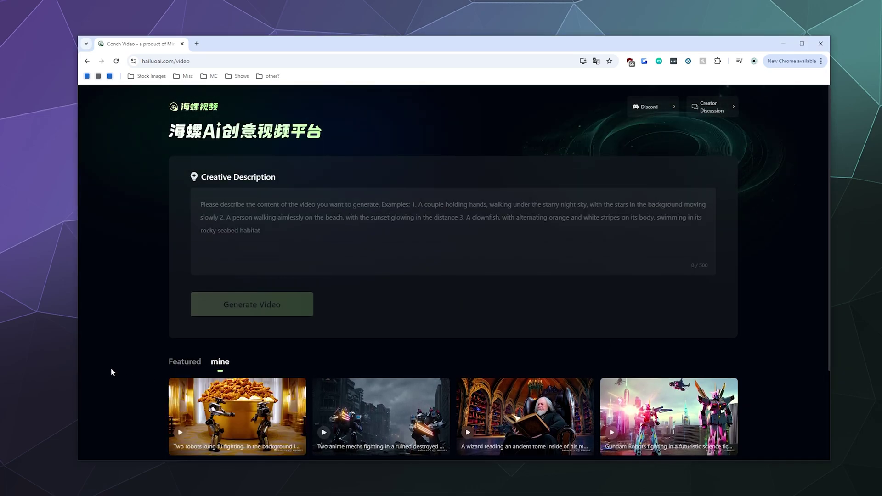
pyautogui.scroll(-3, 128, 367)
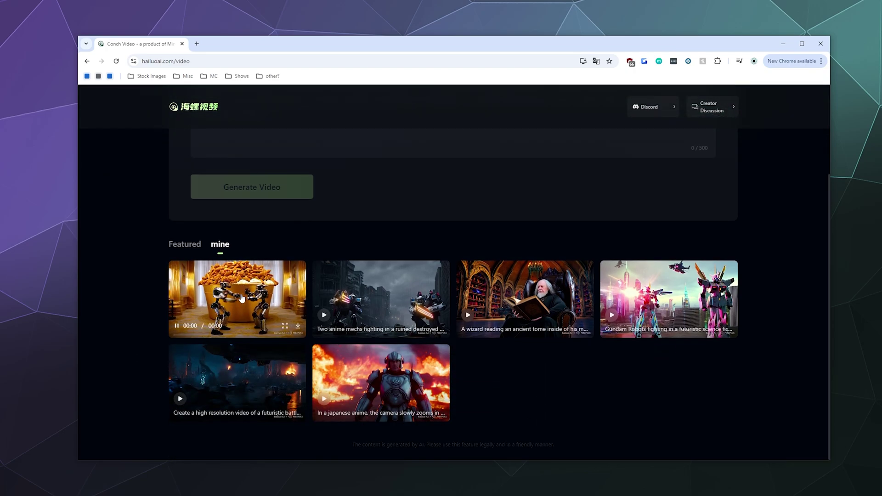
pyautogui.click(242, 299)
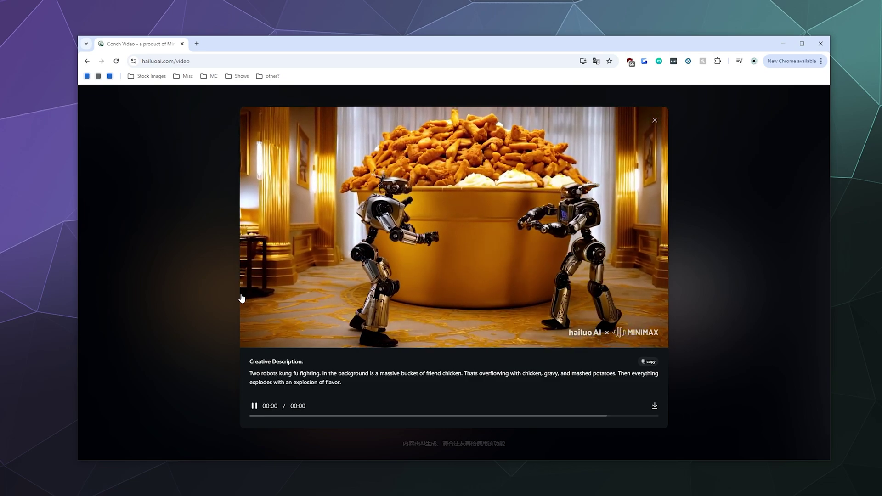
pyautogui.click(205, 232)
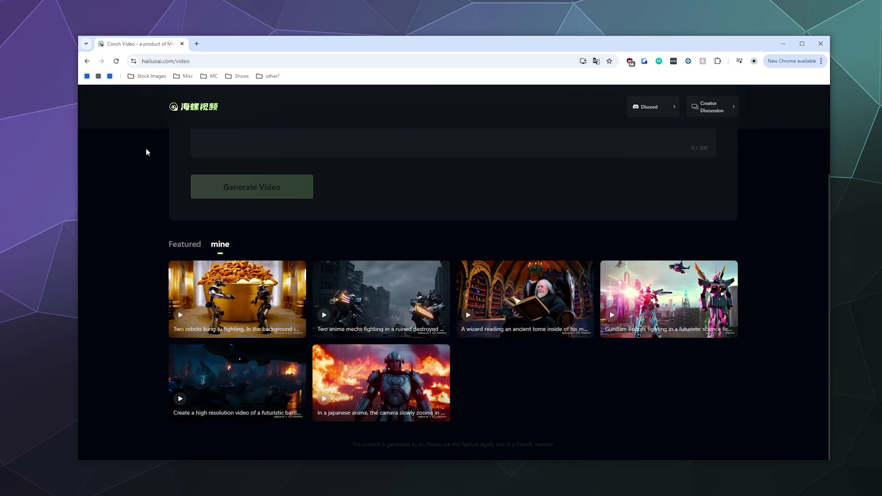
pyautogui.scroll(3, 136, 159)
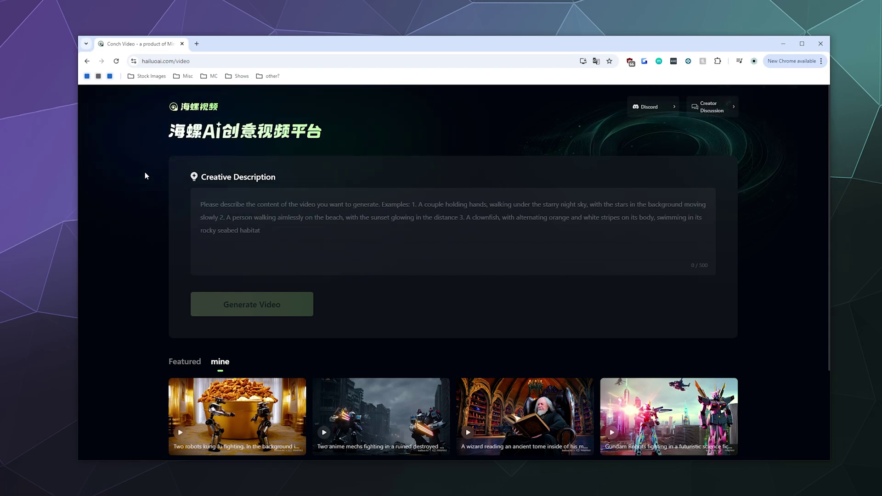
# Open the Featured tab and scroll through its example videos below the empty prompt box.
pyautogui.click(183, 362)
pyautogui.scroll(-5, 156, 271)
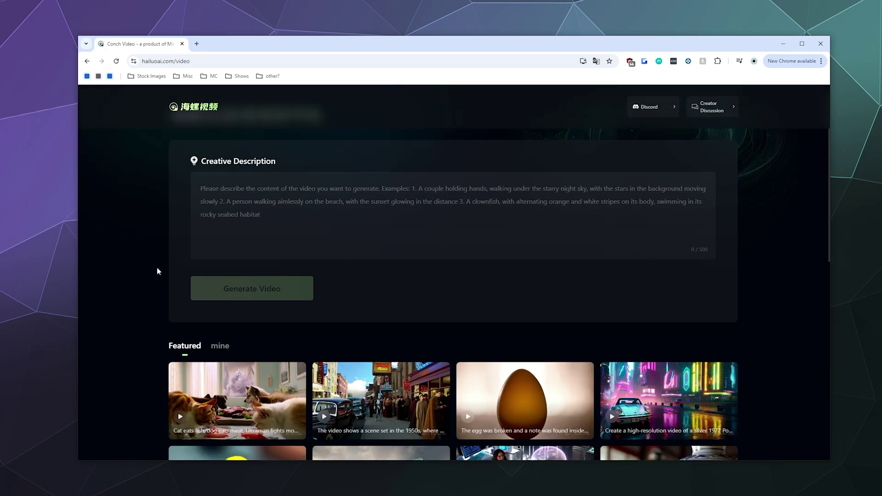
pyautogui.scroll(-5, 134, 291)
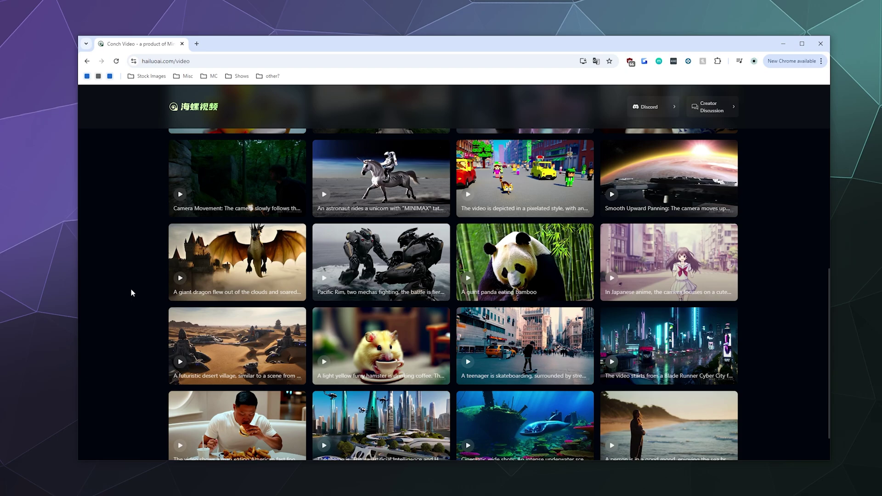
pyautogui.scroll(5, 133, 307)
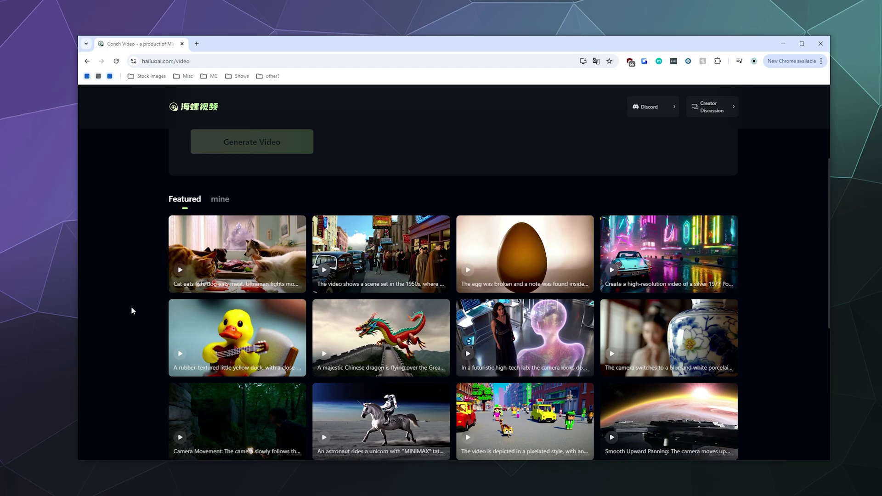
pyautogui.scroll(3, 131, 306)
pyautogui.scroll(-4, 131, 307)
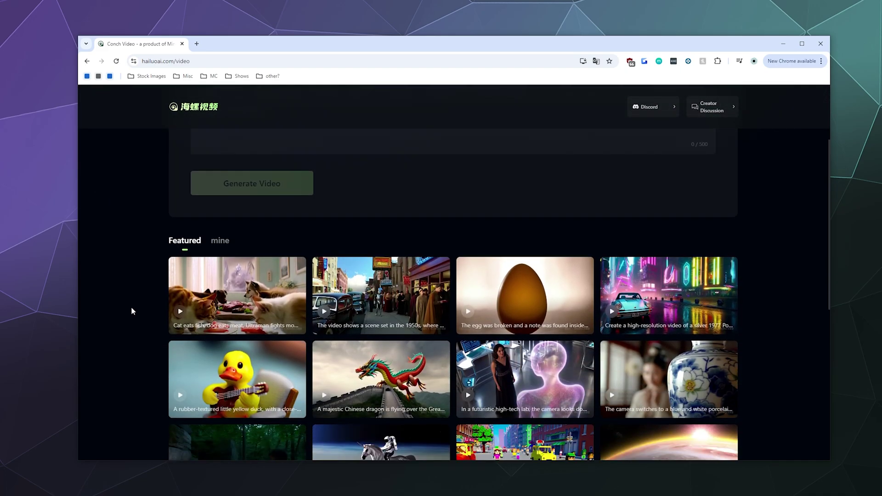
pyautogui.scroll(5, 132, 309)
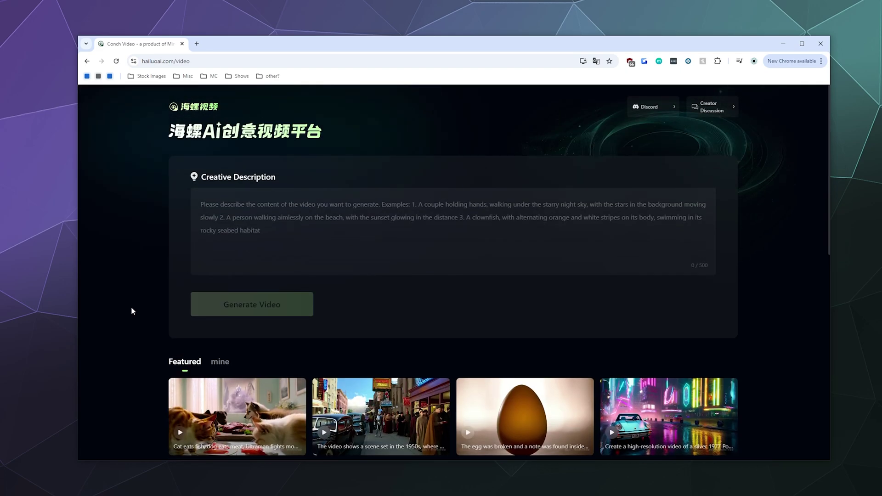